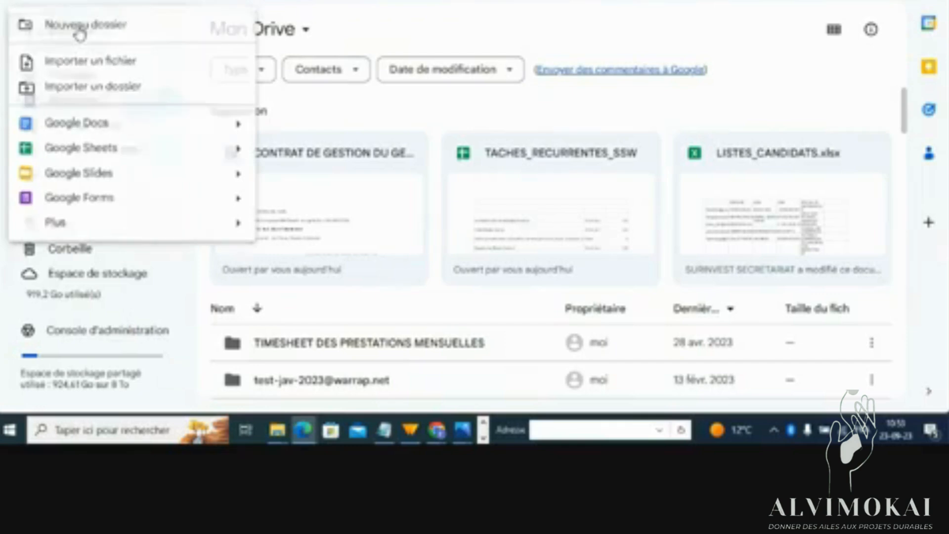
Create a folder named EXEMPLE_DOSSIER_AG in Mon Drive
{"action": "left_click", "coordinate": [79, 34]}
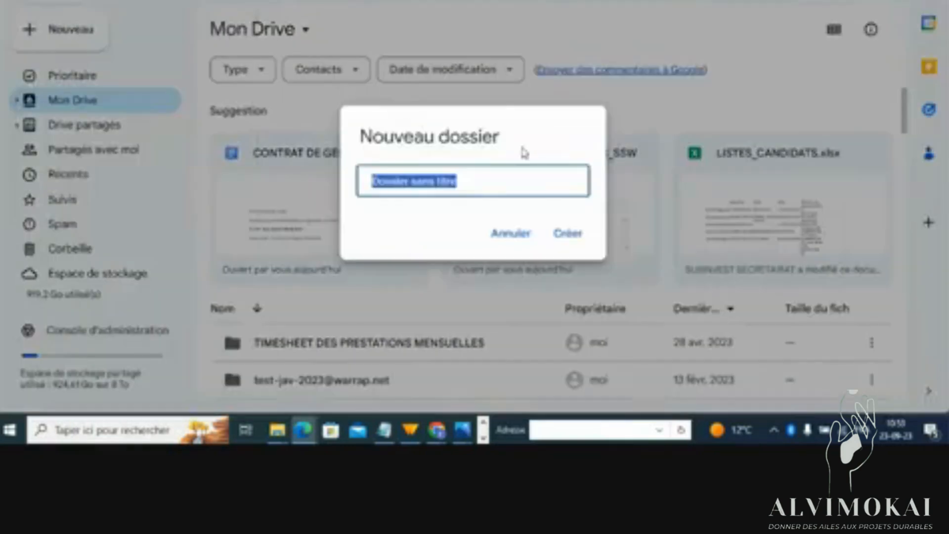
{"action": "type", "text": "EXEMPLE"}
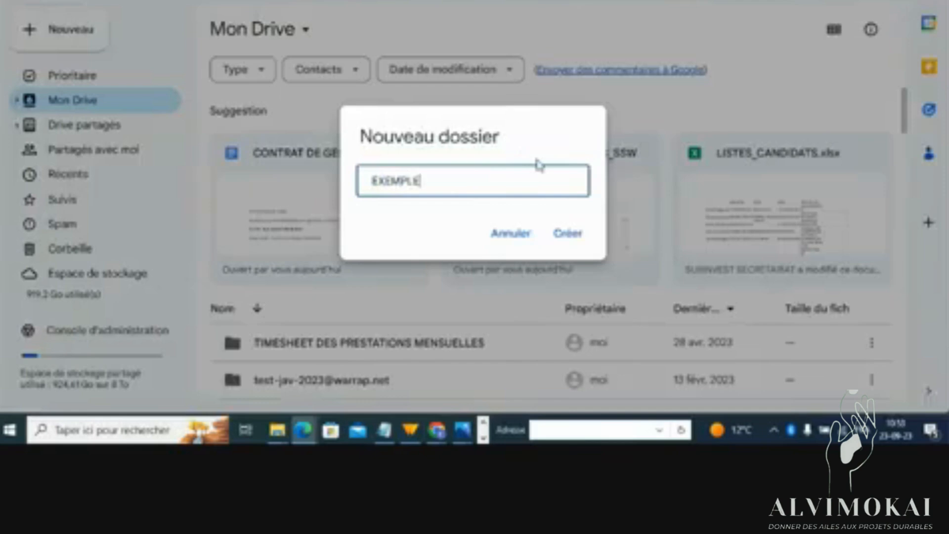
{"action": "type", "text": "_DOSSIER_AG"}
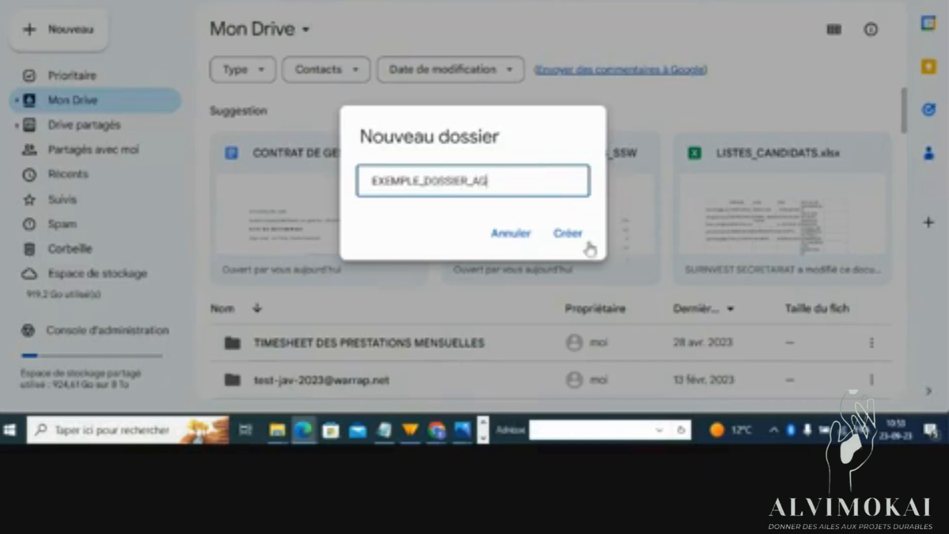
{"action": "left_click", "coordinate": [569, 234]}
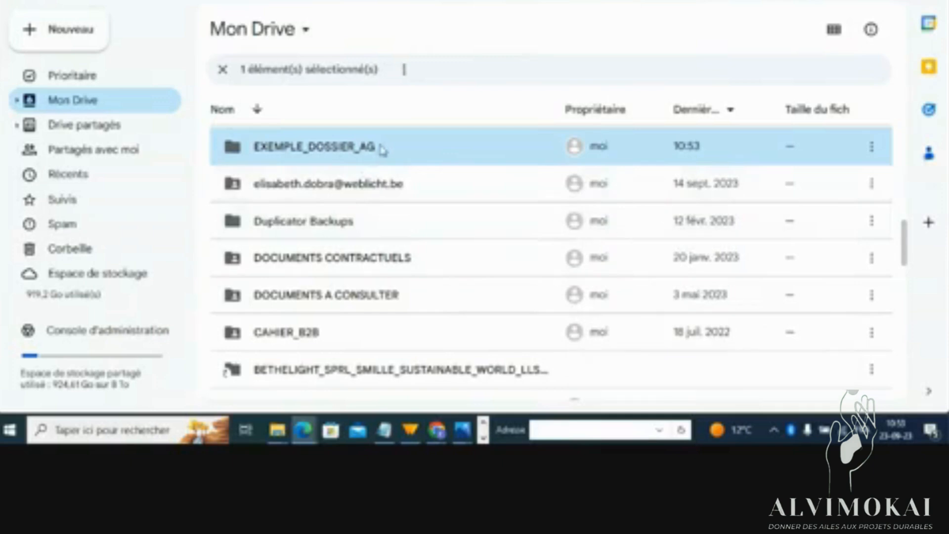
Open the EXEMPLE_DOSSIER_AG folder and create a subfolder named ARCHIVES inside it
{"action": "double_click", "coordinate": [383, 149]}
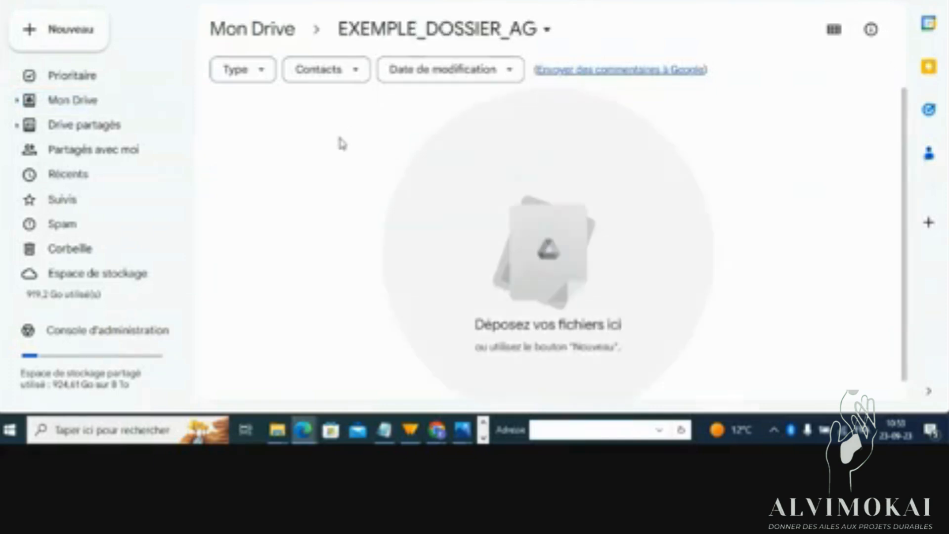
{"action": "right_click", "coordinate": [341, 143]}
{"action": "left_click", "coordinate": [404, 163]}
{"action": "type", "text": "ARCHIVES"}
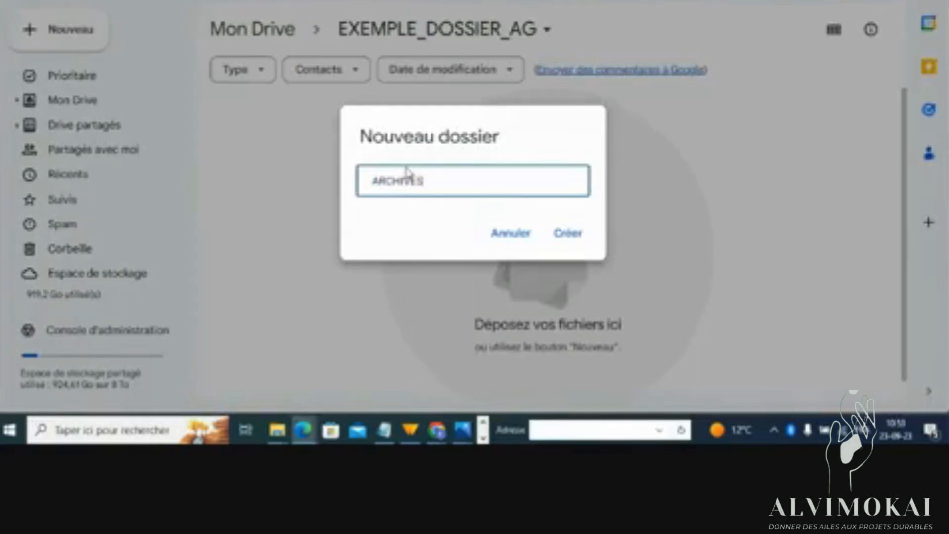
{"action": "left_click", "coordinate": [564, 234]}
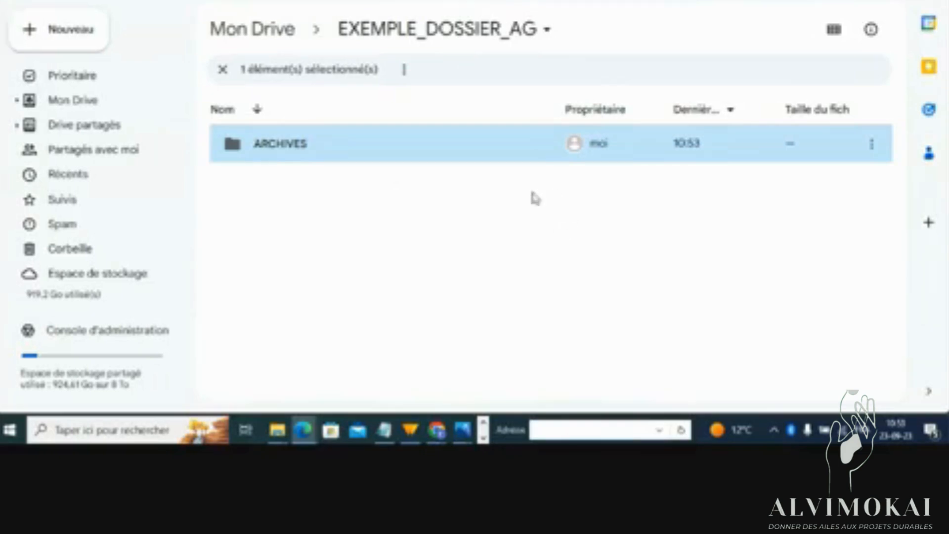
{"action": "left_click", "coordinate": [394, 238]}
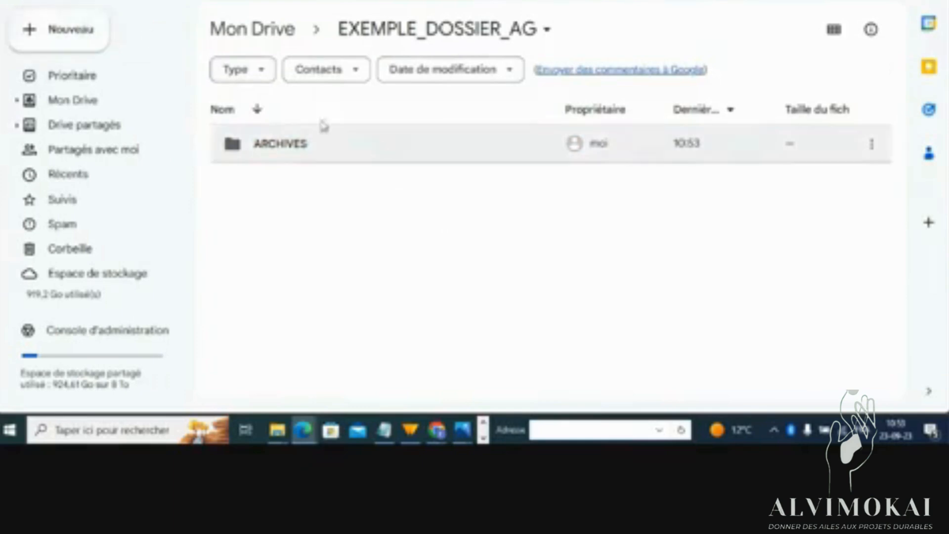
Create a blank Google Docs document named RapportFormation in EXEMPLE_DOSSIER_AG and enter a line of random placeholder text
{"action": "left_click", "coordinate": [74, 41]}
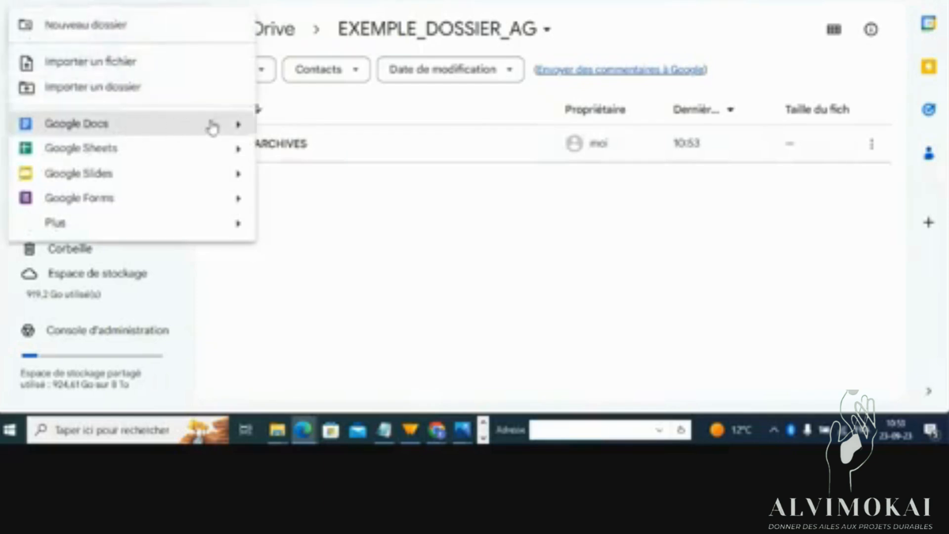
{"action": "mouse_move", "coordinate": [239, 123]}
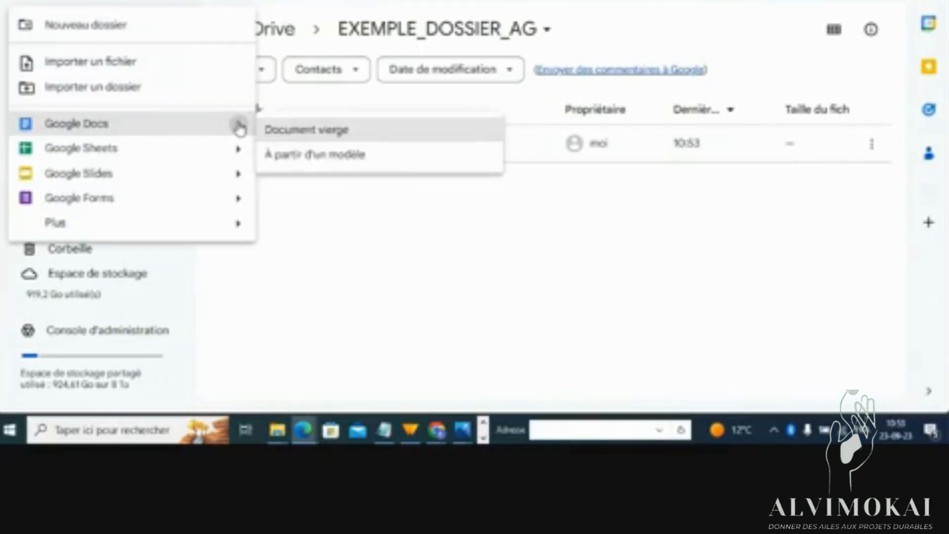
{"action": "left_click", "coordinate": [329, 133]}
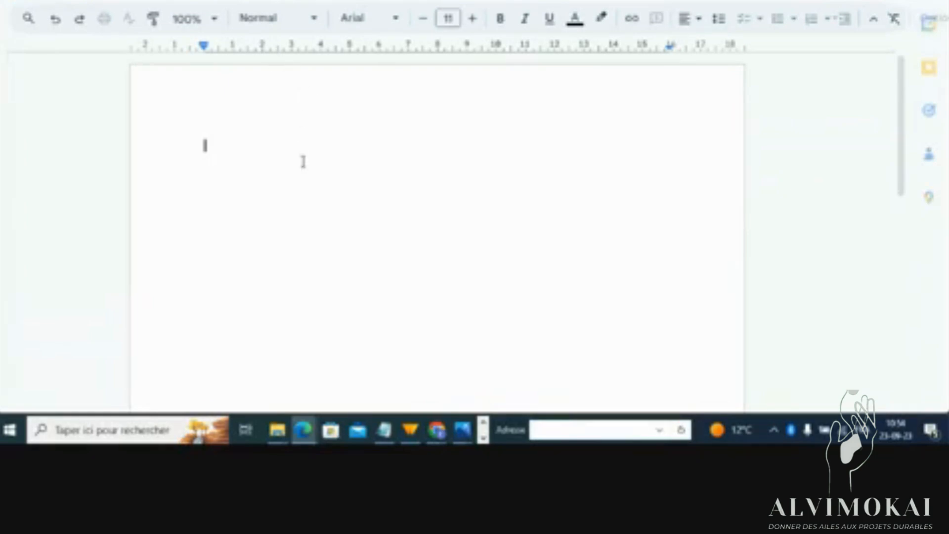
{"action": "type", "text": "gshjqscjcqcsikjdckd"}
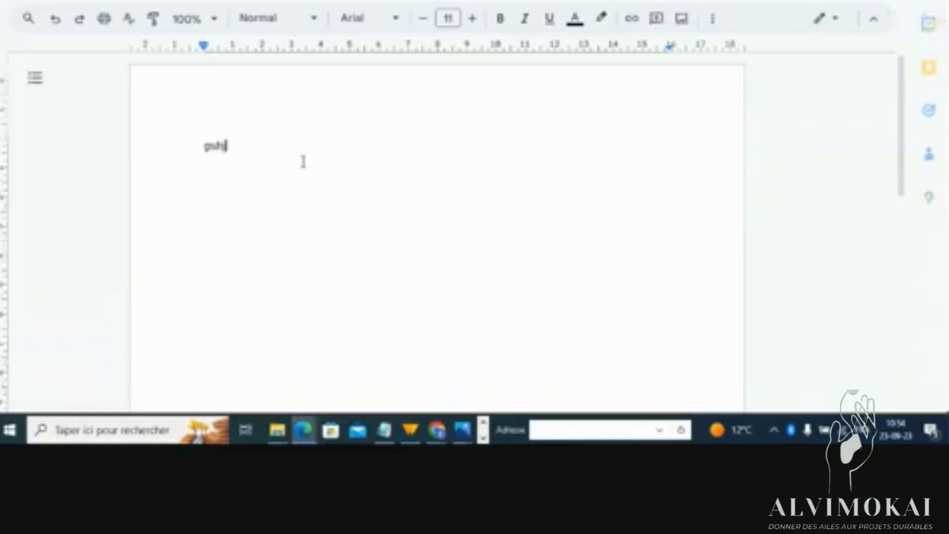
{"action": "type", "text": "c sdv s"}
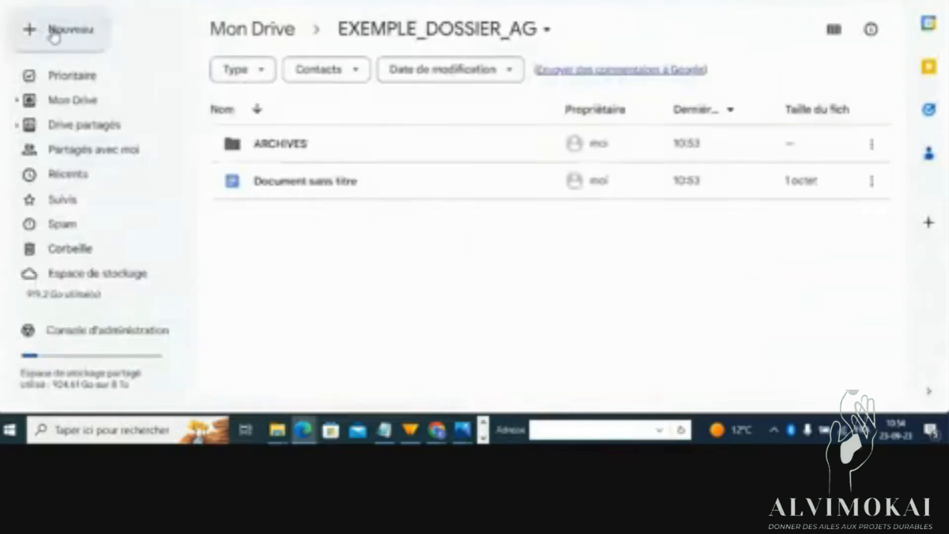
Create a blank Google Sheets spreadsheet named Comptabilte_ in the EXEMPLE_DOSSIER_AG folder
{"action": "left_click", "coordinate": [53, 33]}
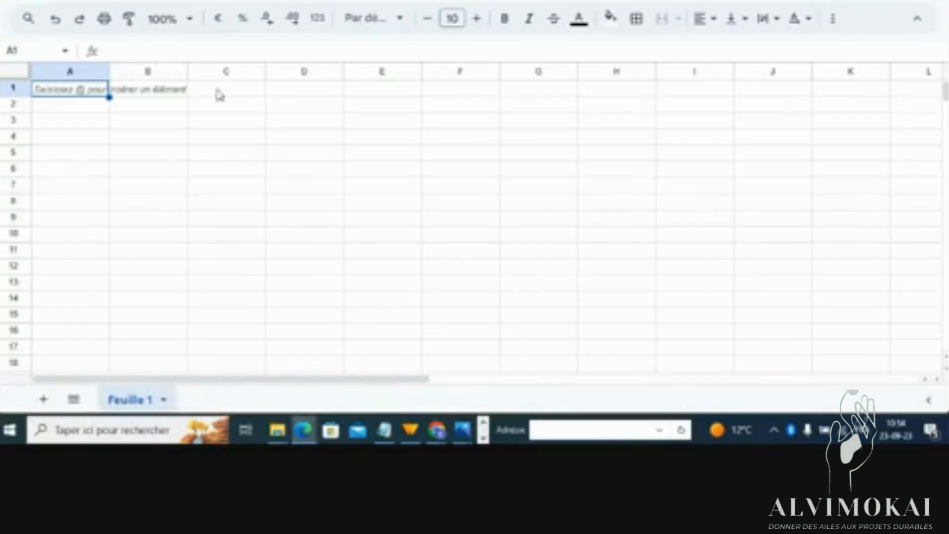
{"action": "left_click", "coordinate": [157, 153]}
{"action": "left_click", "coordinate": [144, 230]}
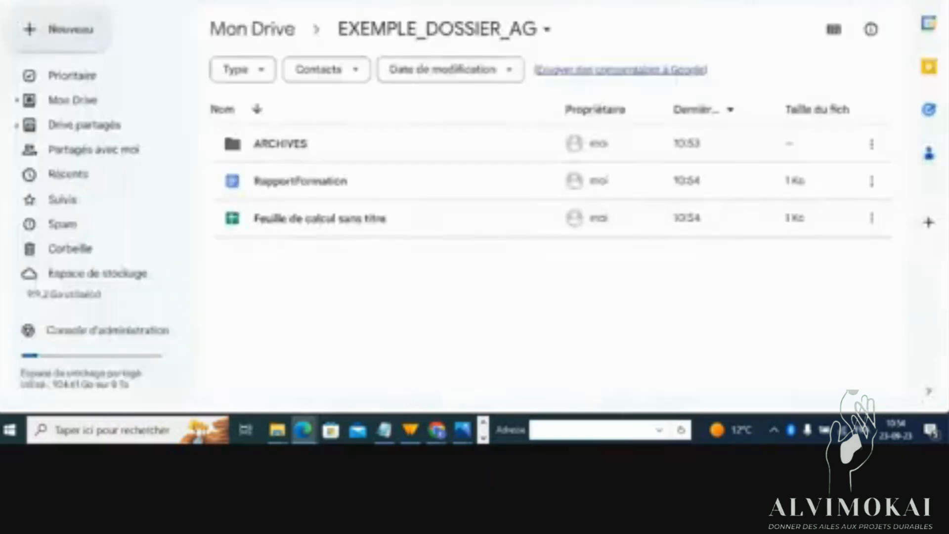
Create a blank Google Slides presentation from the EXEMPLE_DOSSIER_AG folder
{"action": "left_click", "coordinate": [69, 34]}
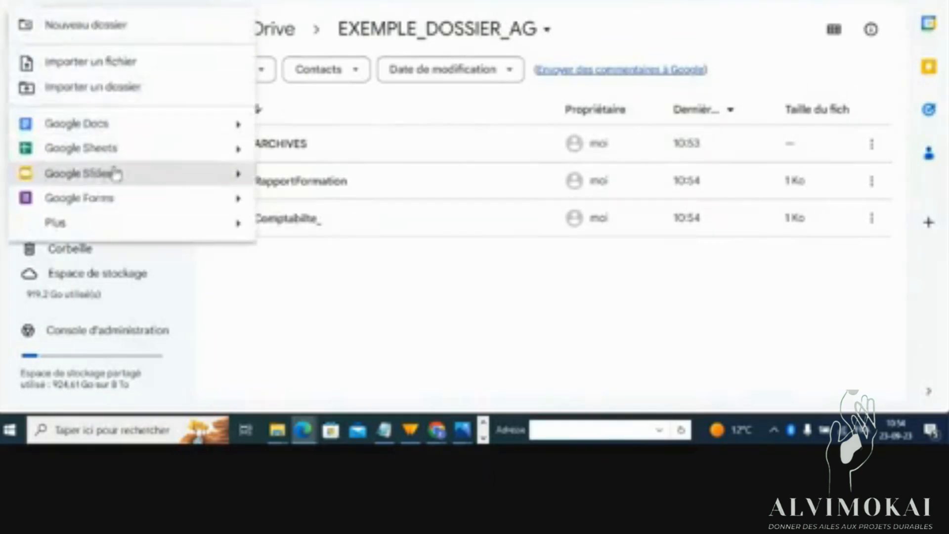
{"action": "mouse_move", "coordinate": [235, 182]}
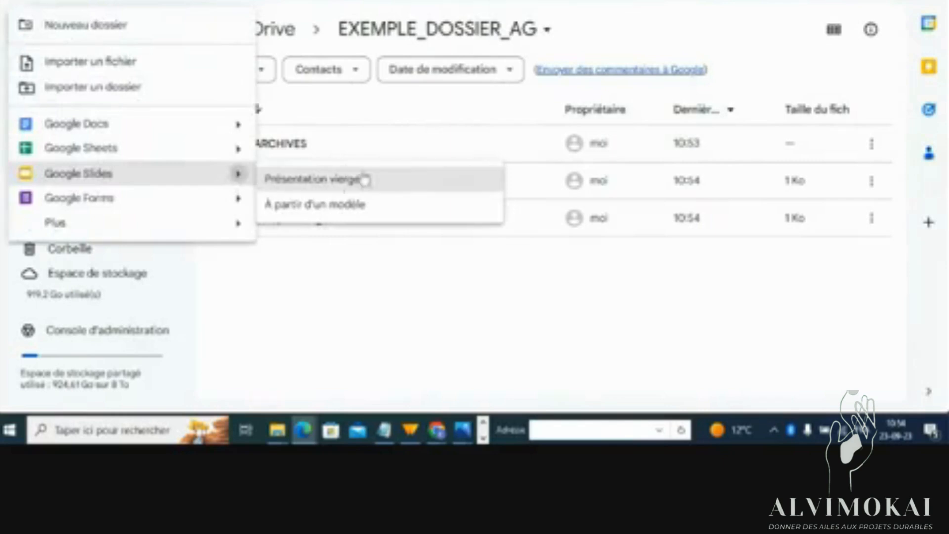
{"action": "left_click", "coordinate": [314, 177]}
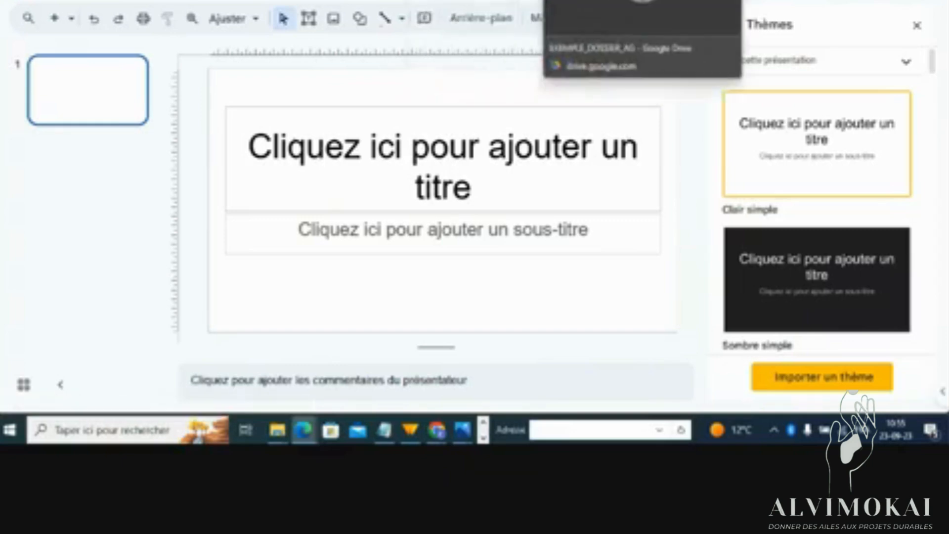
Return to the Drive folder and open the Google Docs template gallery to browse the general templates
{"action": "left_click", "coordinate": [588, 1]}
{"action": "left_click", "coordinate": [76, 37]}
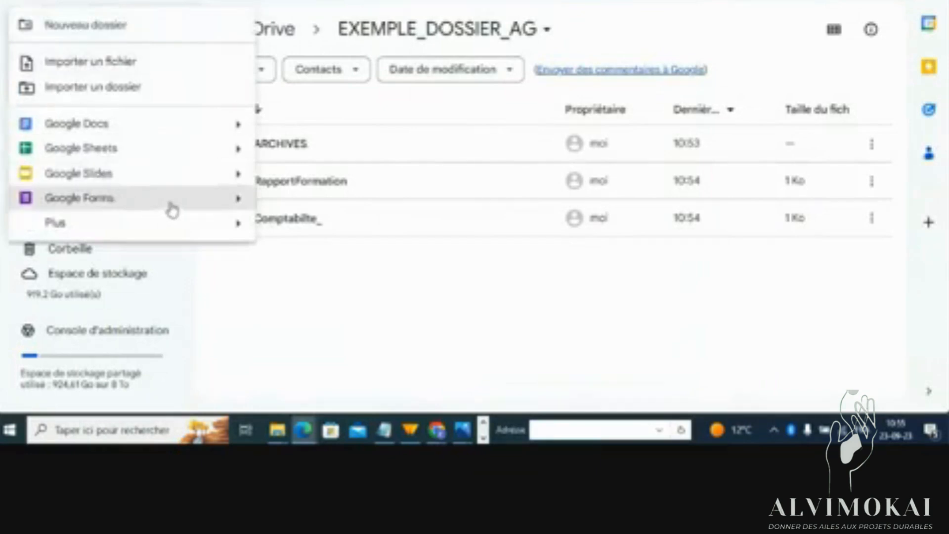
{"action": "mouse_move", "coordinate": [236, 198]}
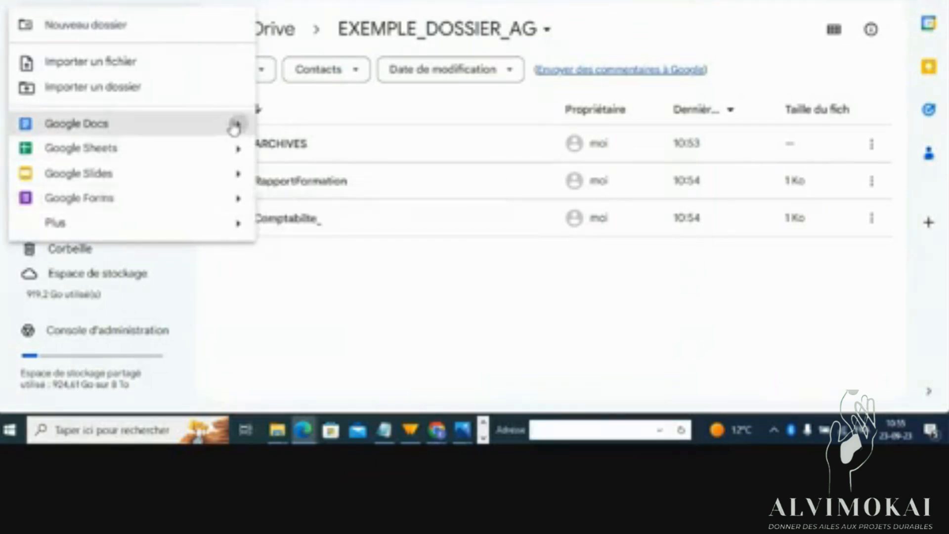
{"action": "mouse_move", "coordinate": [233, 125]}
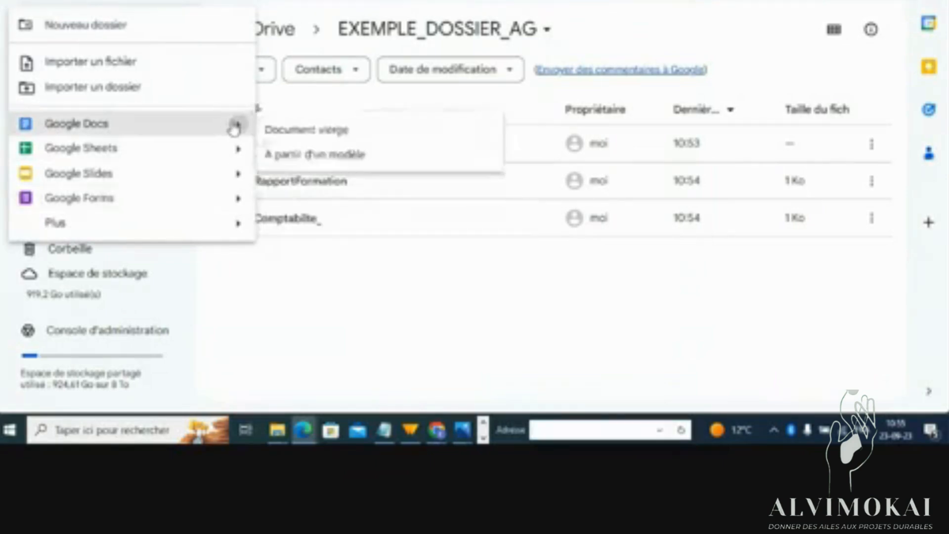
{"action": "left_click", "coordinate": [328, 162]}
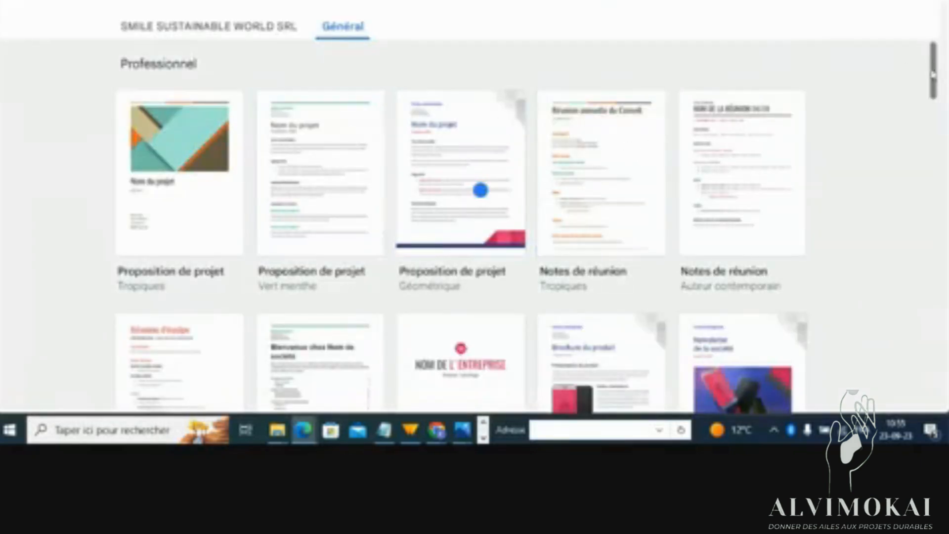
{"action": "mouse_move", "coordinate": [933, 67]}
{"action": "left_mouse_down"}
{"action": "mouse_move", "coordinate": [934, 180]}
{"action": "mouse_move", "coordinate": [933, 64]}
{"action": "left_mouse_up"}
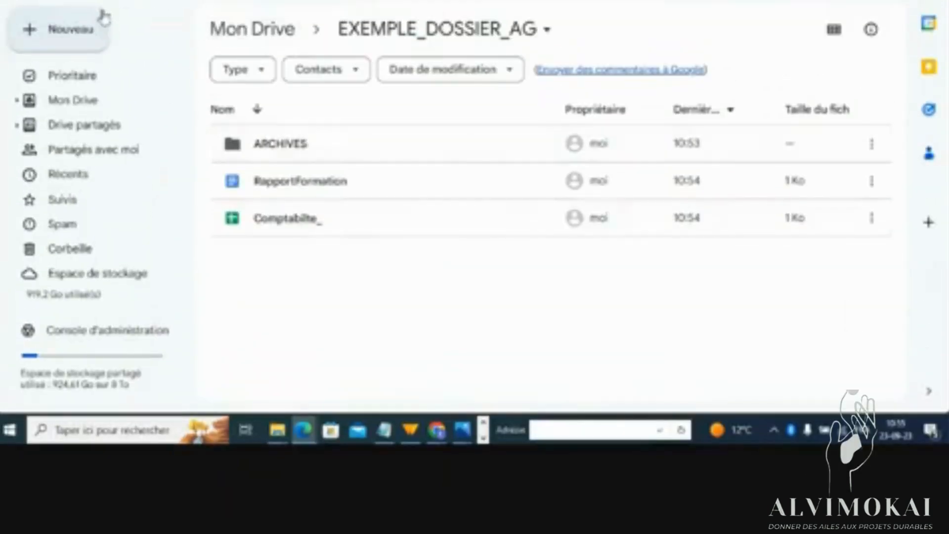
Import the 2023Q3_EDENRED_ECOCHEQUE PDF from the local FACTURE_RECU folder into EXEMPLE_DOSSIER_AG
{"action": "left_click", "coordinate": [82, 30]}
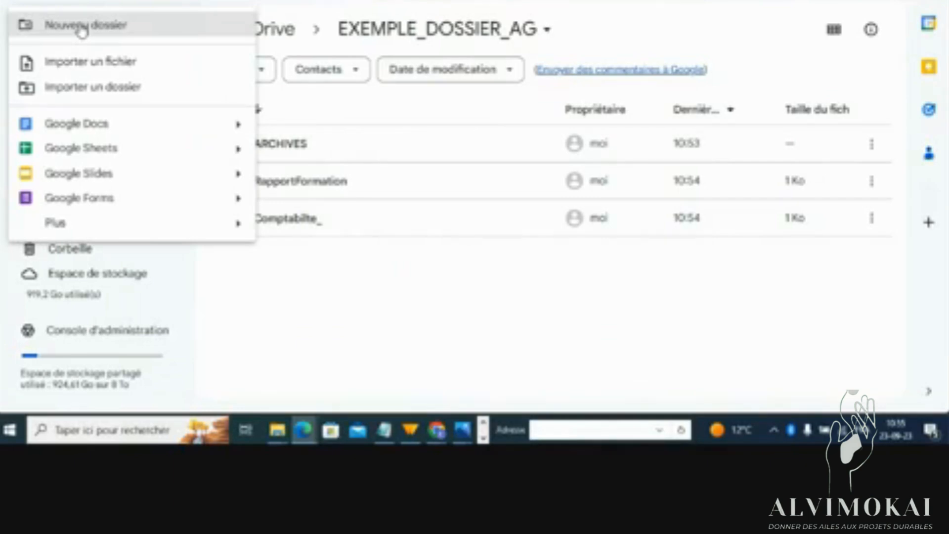
{"action": "left_click", "coordinate": [77, 63]}
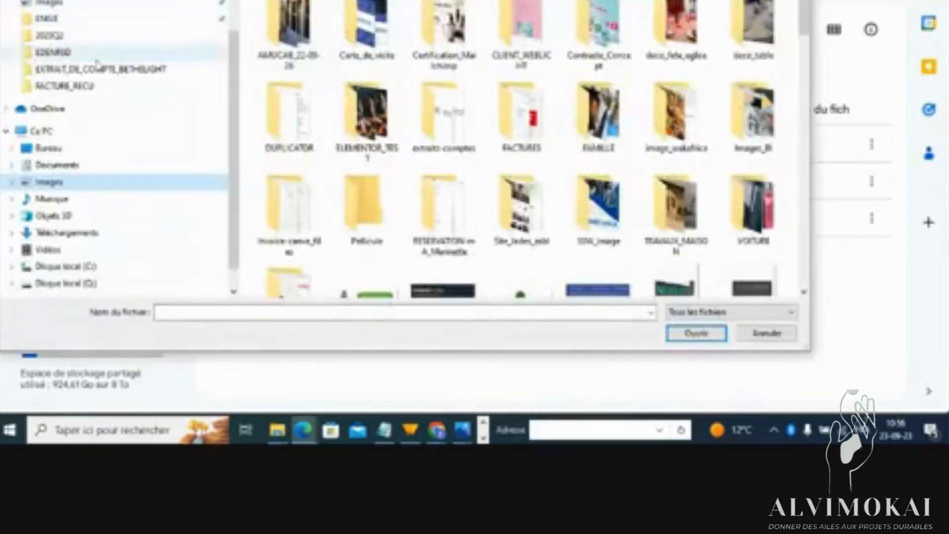
{"action": "left_click", "coordinate": [89, 94]}
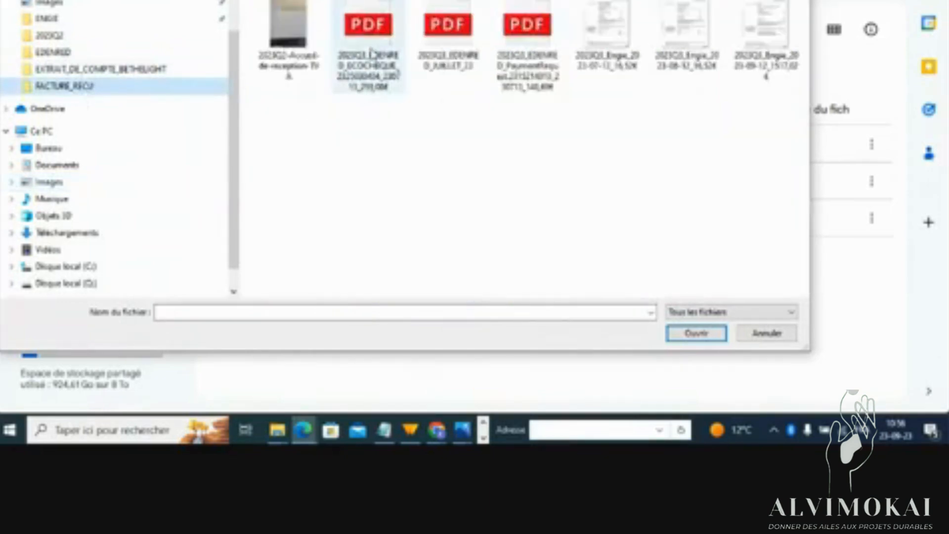
{"action": "left_click", "coordinate": [371, 52]}
{"action": "double_click", "coordinate": [371, 52]}
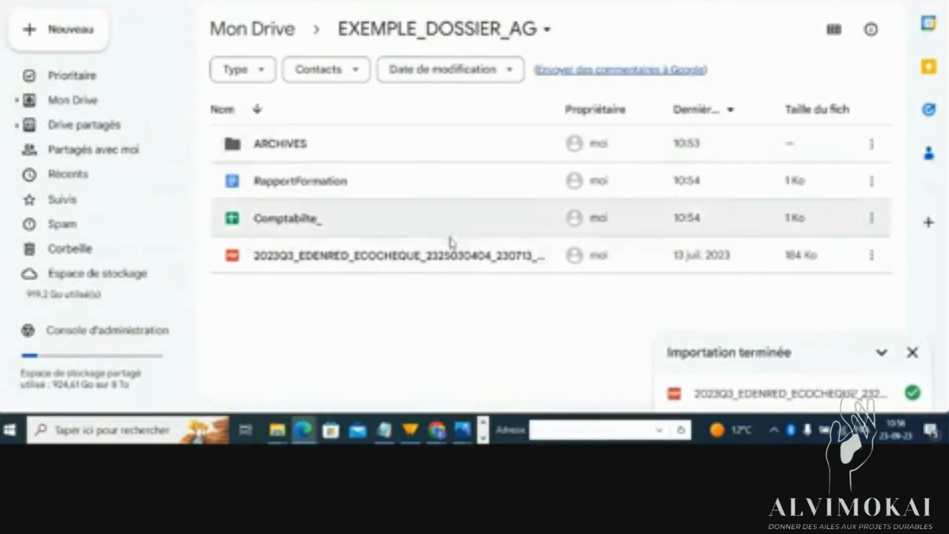
Import the whole 2023Q2 folder from the local ENGIE folder into EXEMPLE_DOSSIER_AG and approve the upload
{"action": "left_click", "coordinate": [56, 30]}
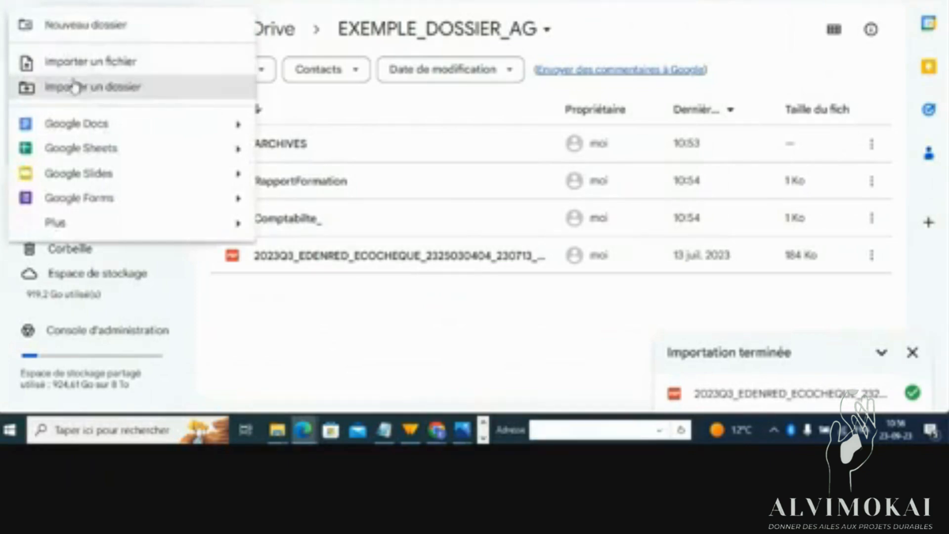
{"action": "left_click", "coordinate": [75, 87]}
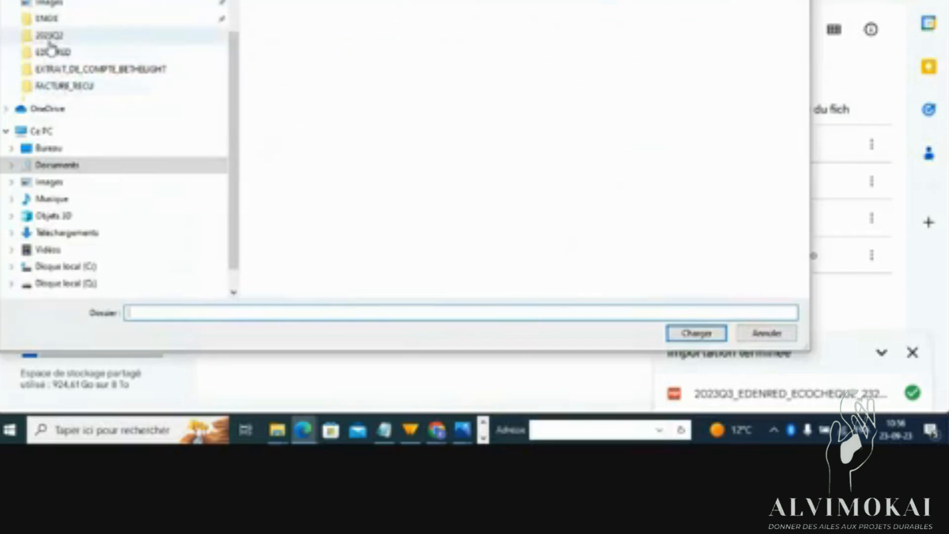
{"action": "left_click", "coordinate": [52, 20]}
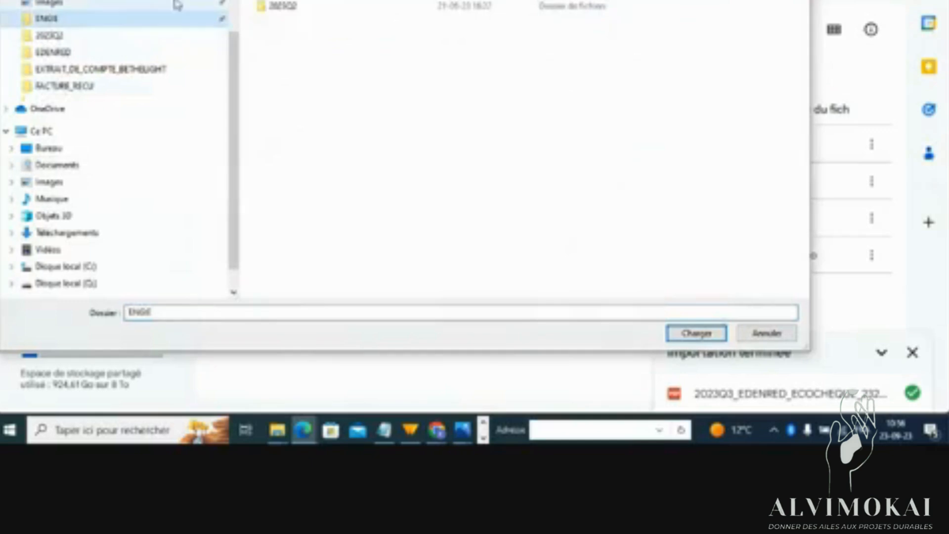
{"action": "left_click", "coordinate": [282, 10]}
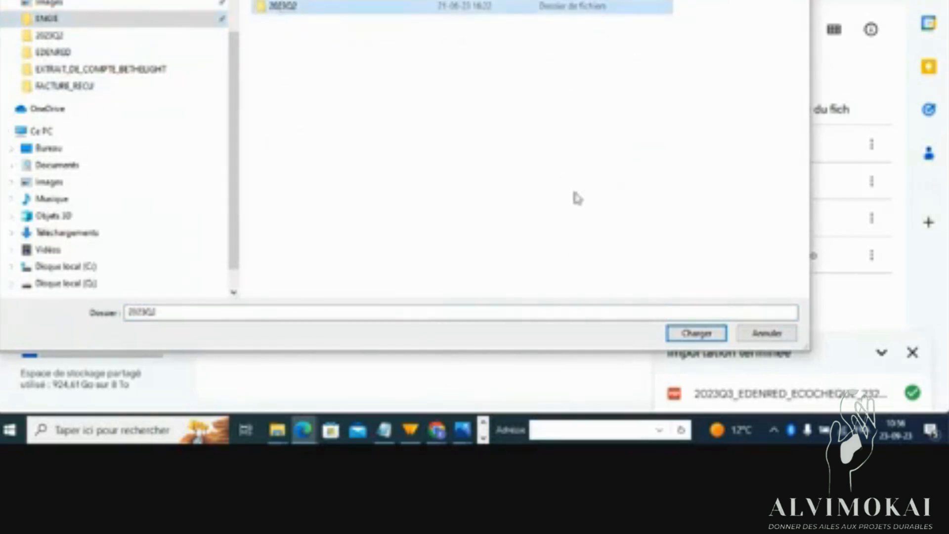
{"action": "left_click", "coordinate": [685, 335]}
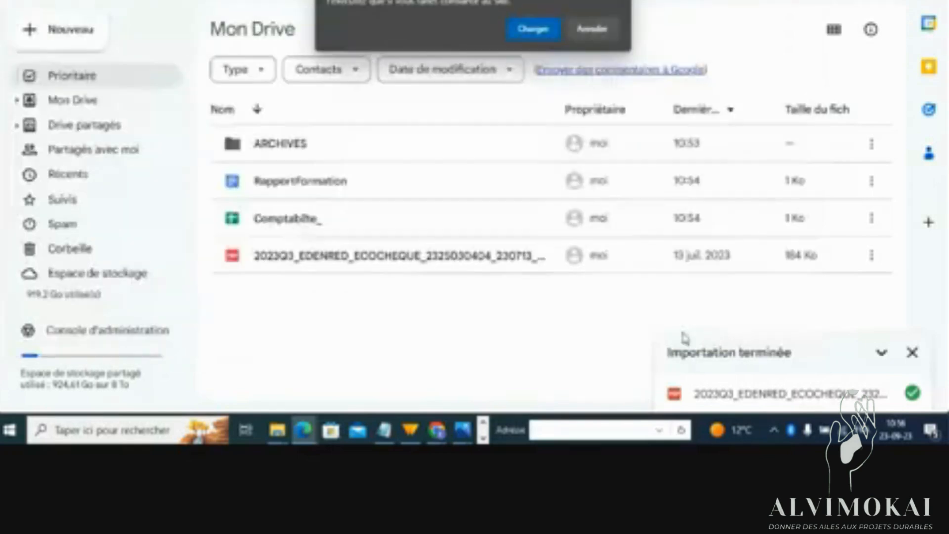
{"action": "left_click", "coordinate": [523, 30]}
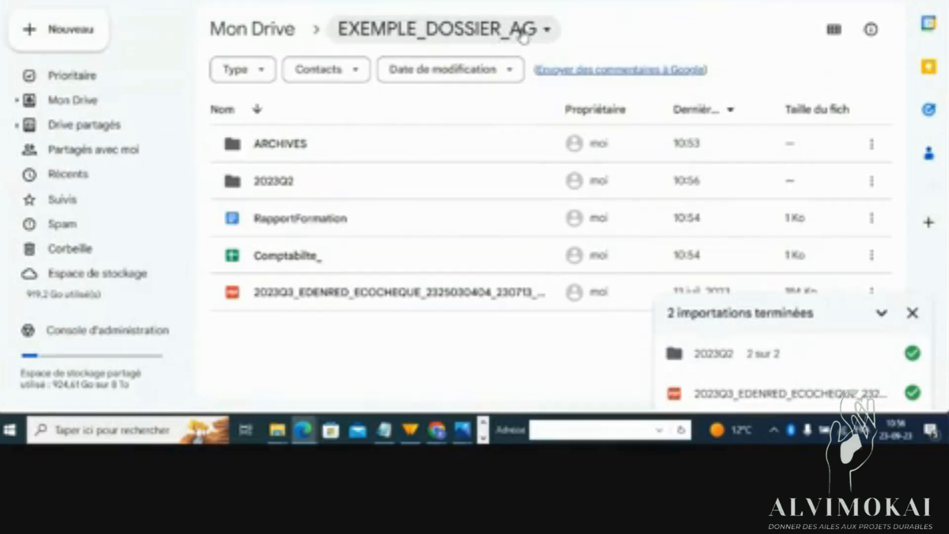
Rename the imported 2023Q2 folder as ENGIE_2023Q2
{"action": "left_click", "coordinate": [283, 187]}
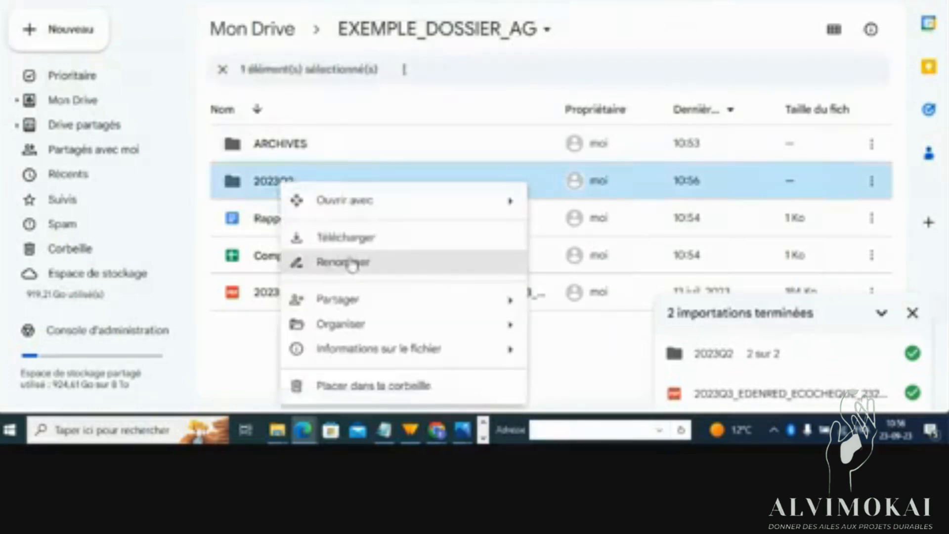
{"action": "left_click", "coordinate": [341, 262]}
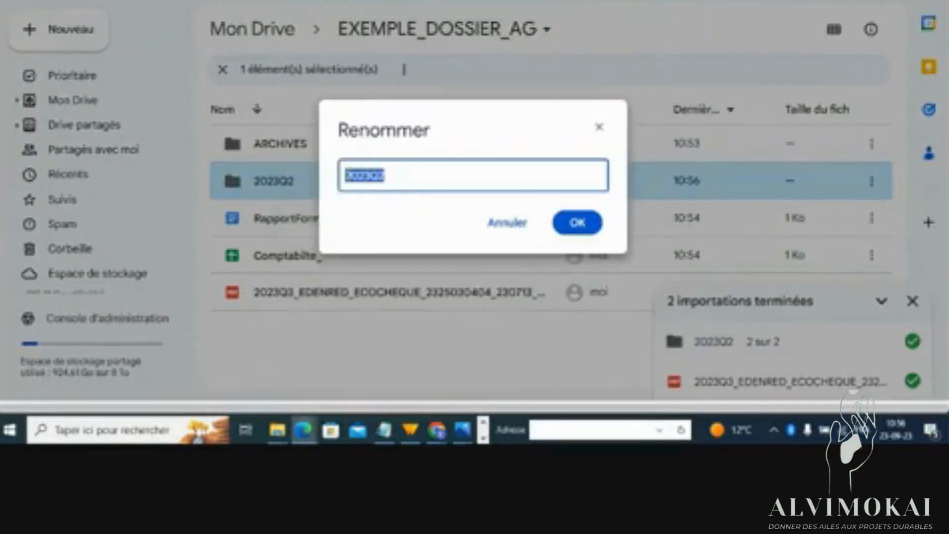
{"action": "left_click", "coordinate": [347, 175]}
{"action": "type", "text": "ENGIE"}
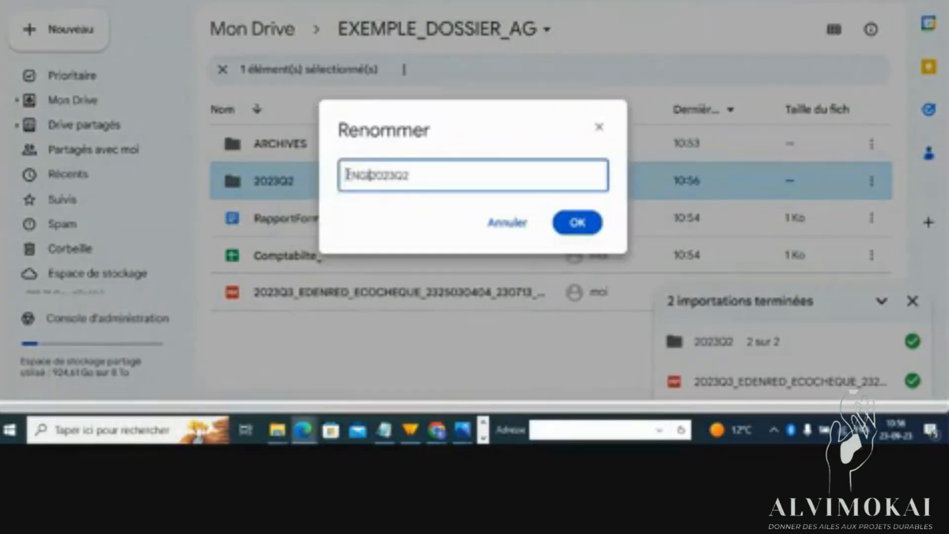
{"action": "type", "text": "_"}
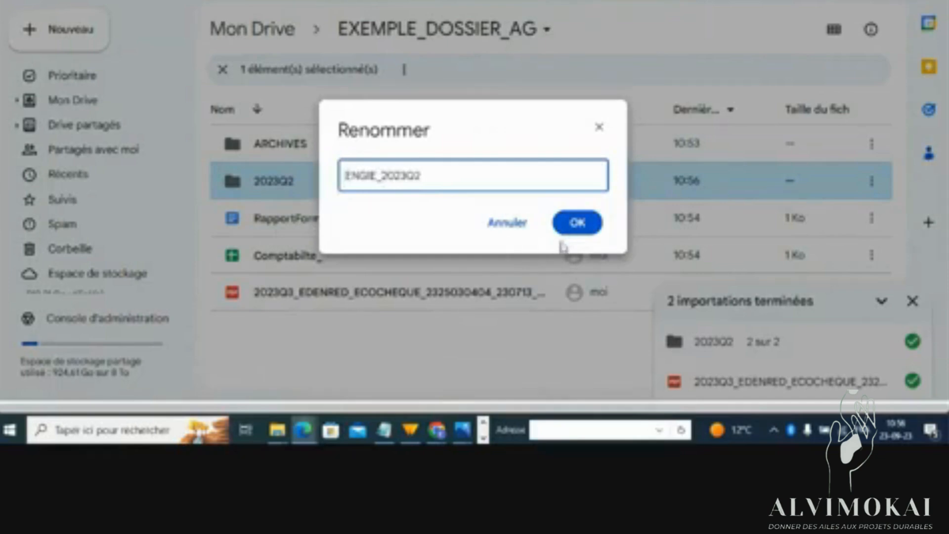
{"action": "left_click", "coordinate": [574, 223]}
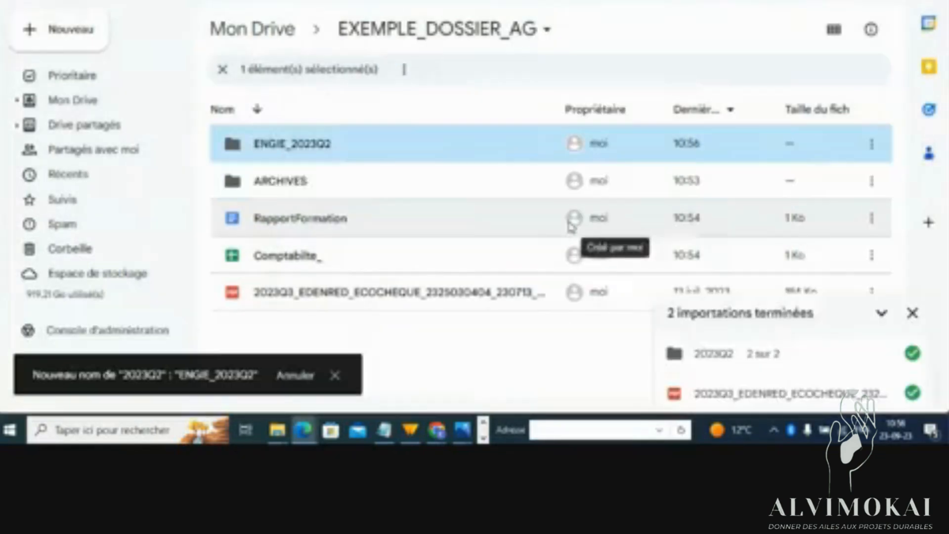
Deselect the ENGIE_2023Q2 folder and dismiss the completed imports summary and the rename notification
{"action": "left_click", "coordinate": [454, 339]}
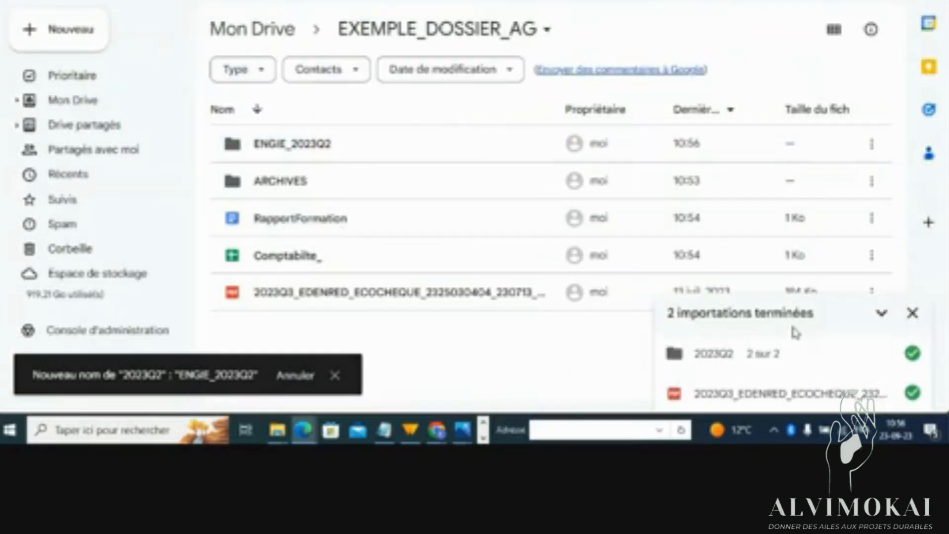
{"action": "left_click", "coordinate": [914, 313]}
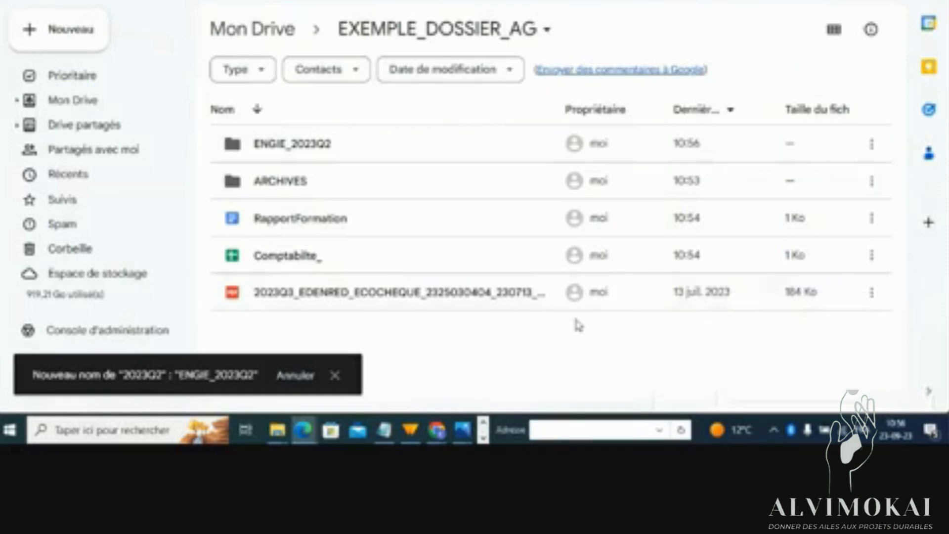
{"action": "left_click", "coordinate": [336, 375]}
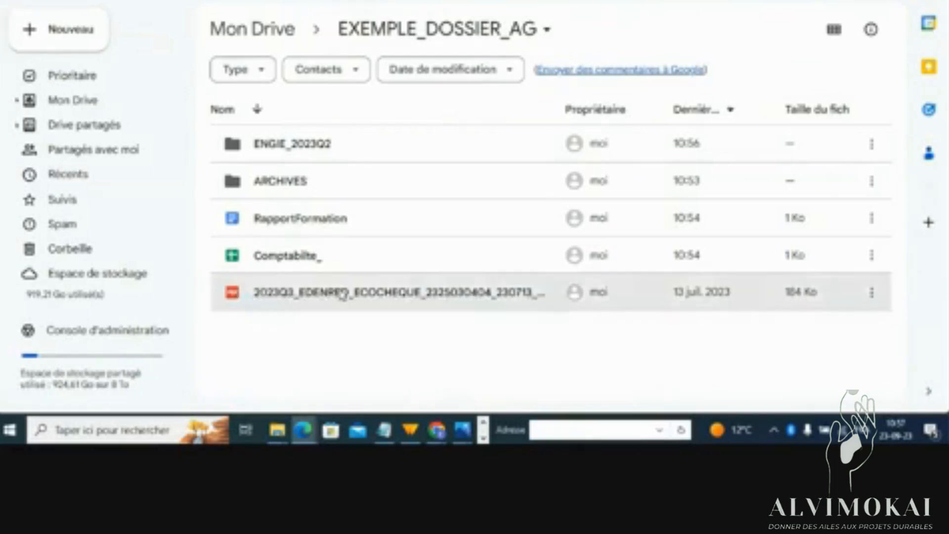
Rename the 2023Q3_EDENRED_ECOCHEQUE PDF as TEST_SEPT2023.pdf
{"action": "right_click", "coordinate": [342, 293]}
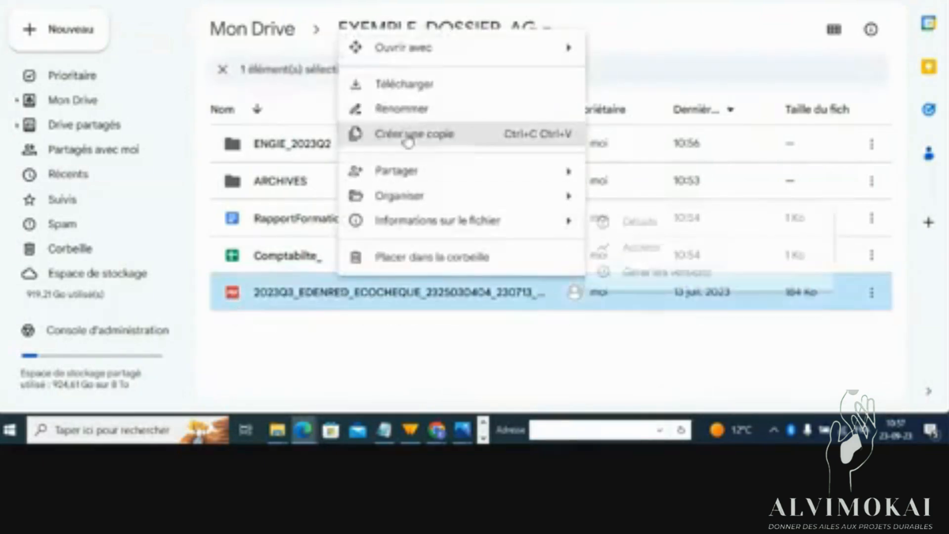
{"action": "left_click", "coordinate": [394, 109]}
{"action": "type", "text": "TEST_"}
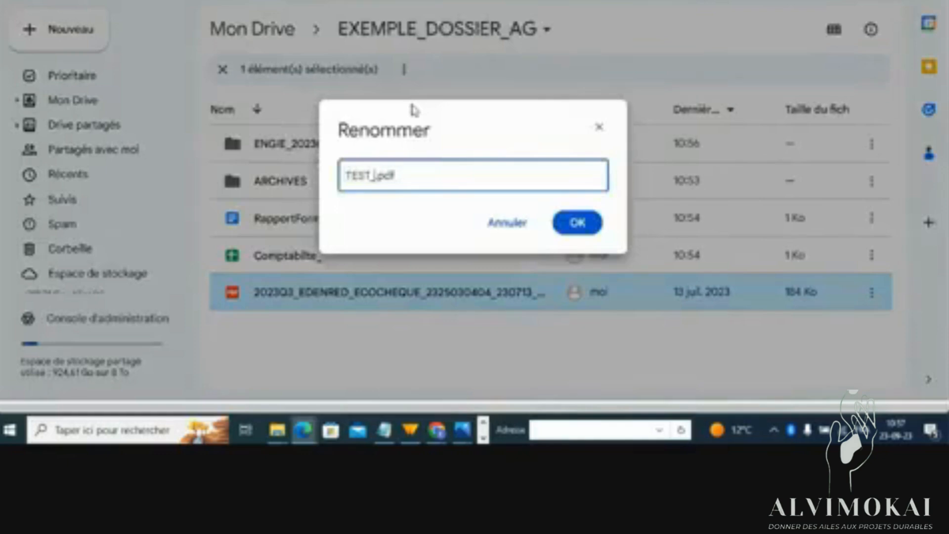
{"action": "type", "text": "SEPT"}
{"action": "type", "text": "2023"}
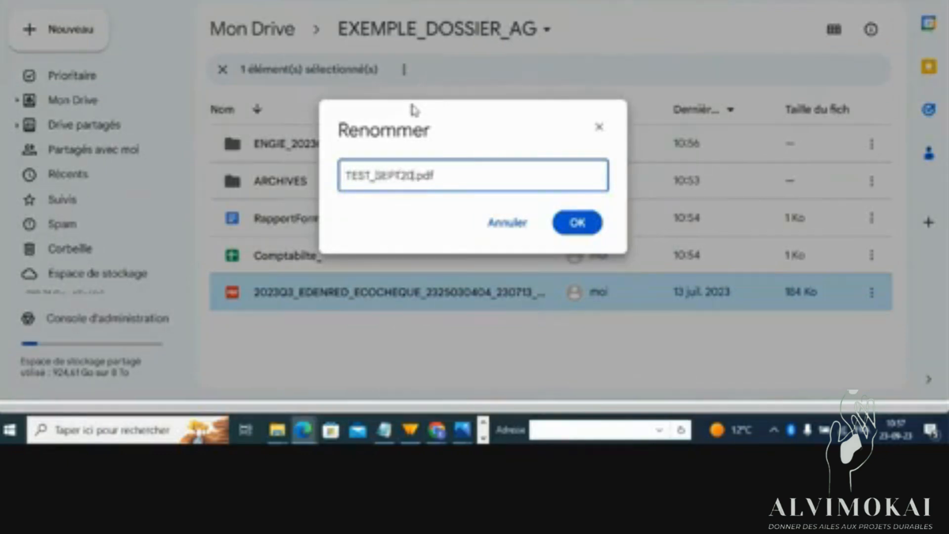
{"action": "left_click", "coordinate": [579, 223]}
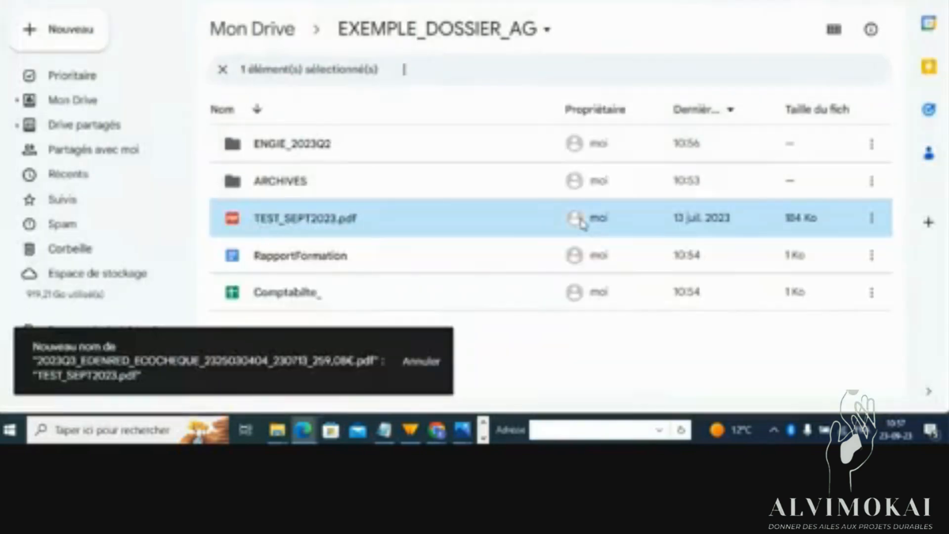
Create a copy of the RapportFormation document in EXEMPLE_DOSSIER_AG
{"action": "left_click", "coordinate": [316, 300]}
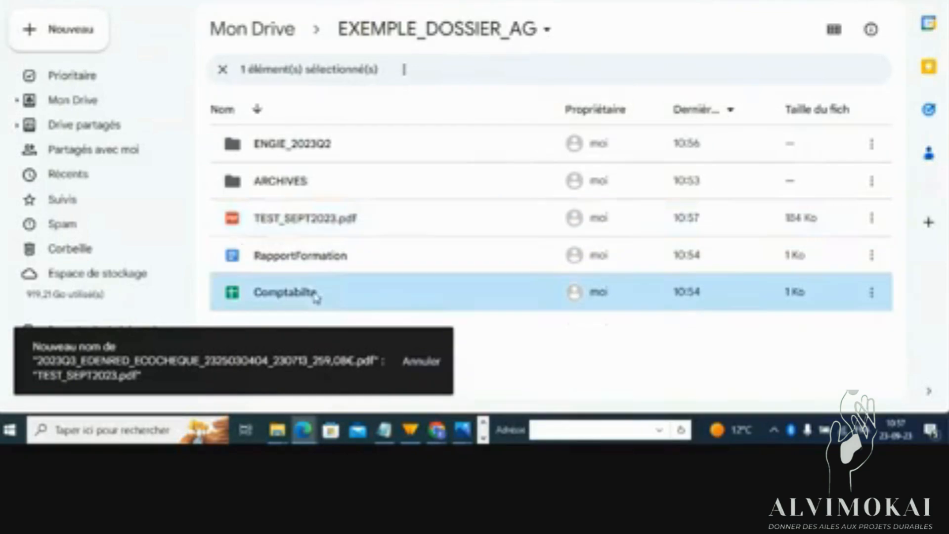
{"action": "left_click", "coordinate": [303, 269]}
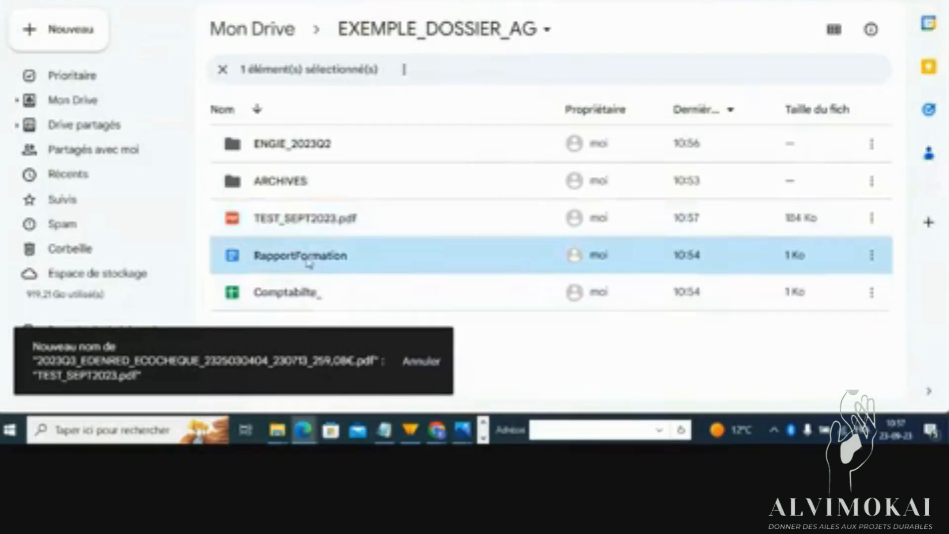
{"action": "right_click", "coordinate": [361, 260]}
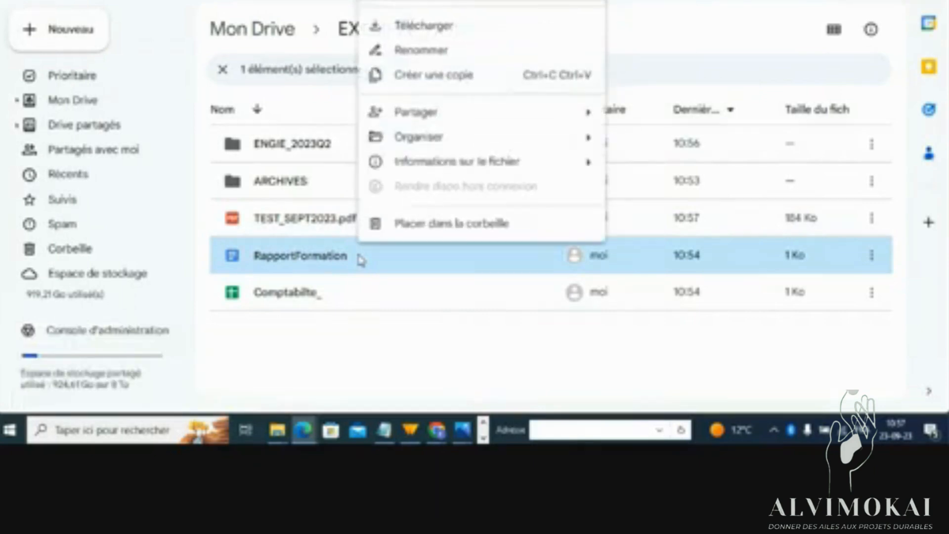
{"action": "left_click", "coordinate": [451, 75]}
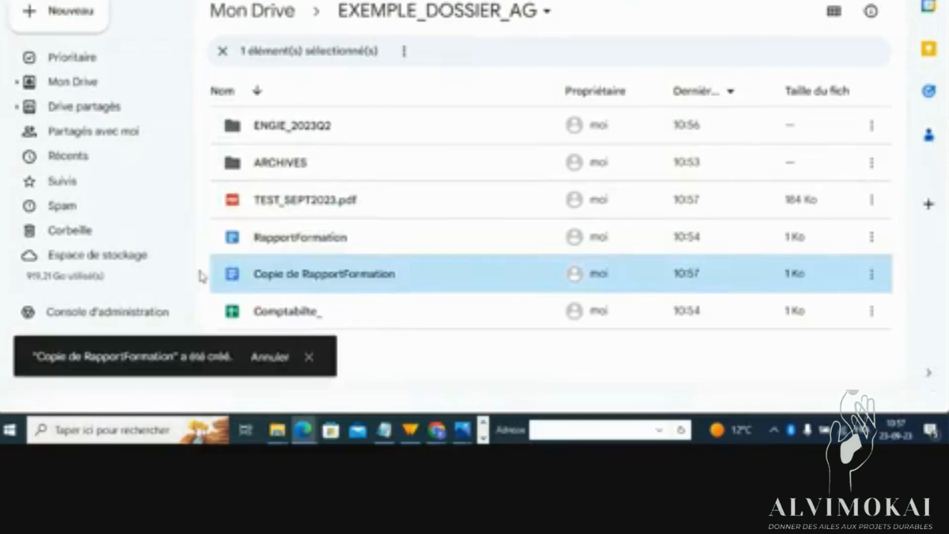
Rename the copy of RapportFormation as "EX_ RapportFormation" and move it into the ARCHIVES folder
{"action": "right_click", "coordinate": [335, 274]}
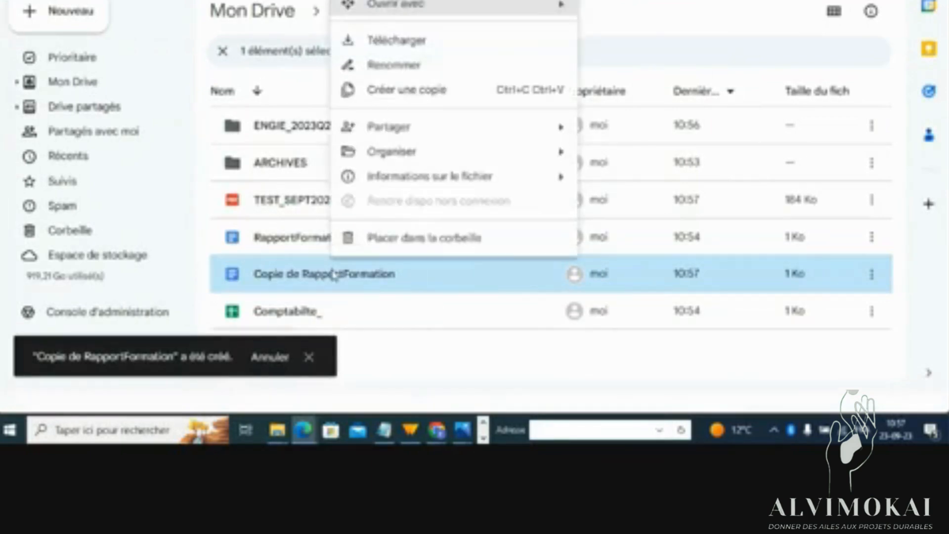
{"action": "left_click", "coordinate": [407, 65]}
{"action": "left_click", "coordinate": [392, 170]}
{"action": "double_click", "coordinate": [384, 175]}
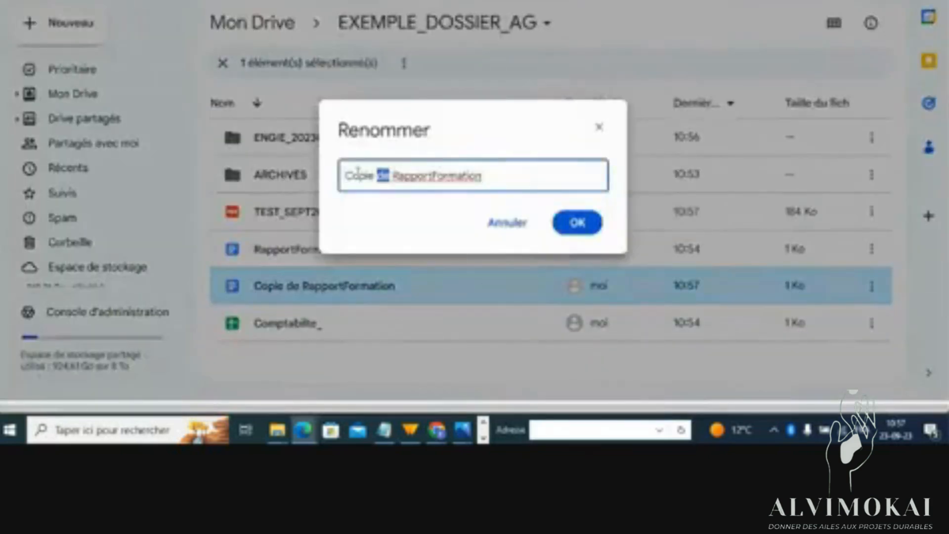
{"action": "left_click_drag", "start_coordinate": [359, 172], "coordinate": [320, 177]}
{"action": "type", "text": "EX_"}
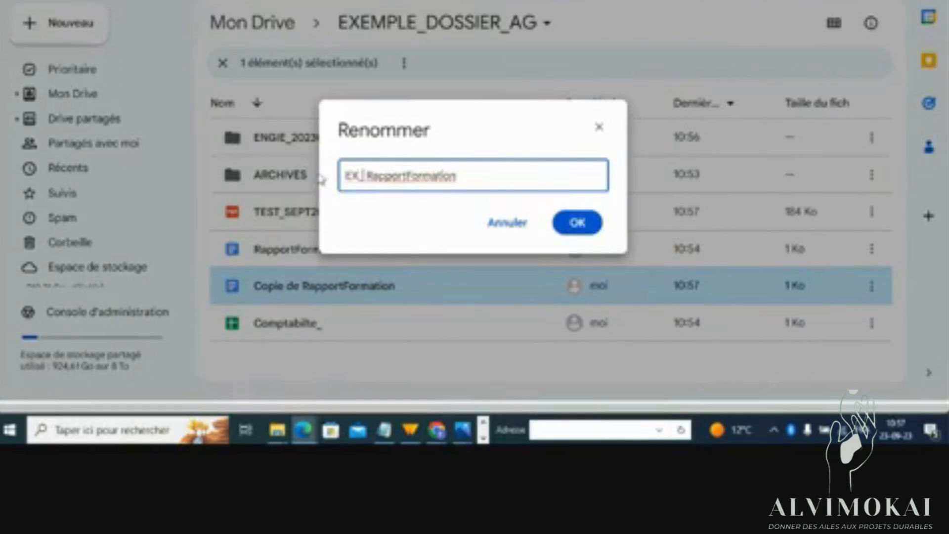
{"action": "left_click", "coordinate": [578, 223]}
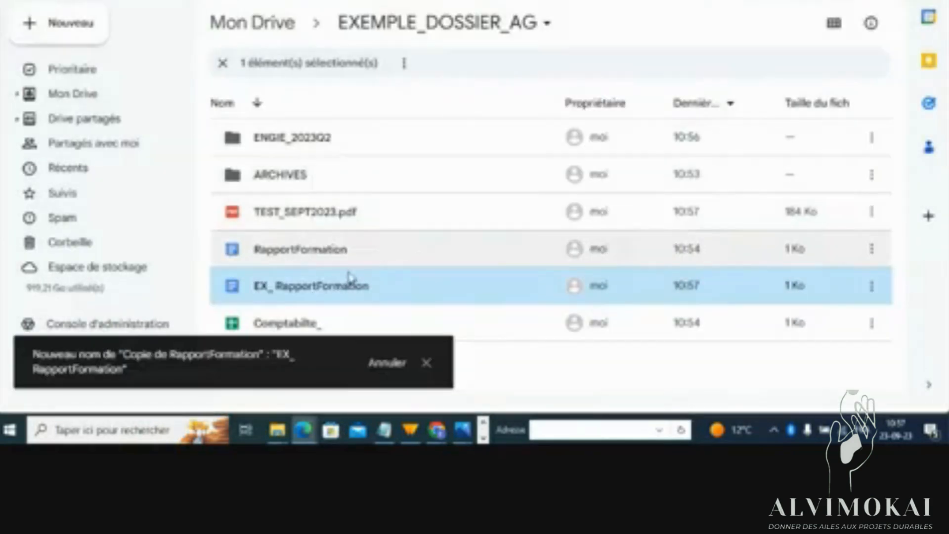
{"action": "left_click_drag", "start_coordinate": [360, 285], "coordinate": [395, 187]}
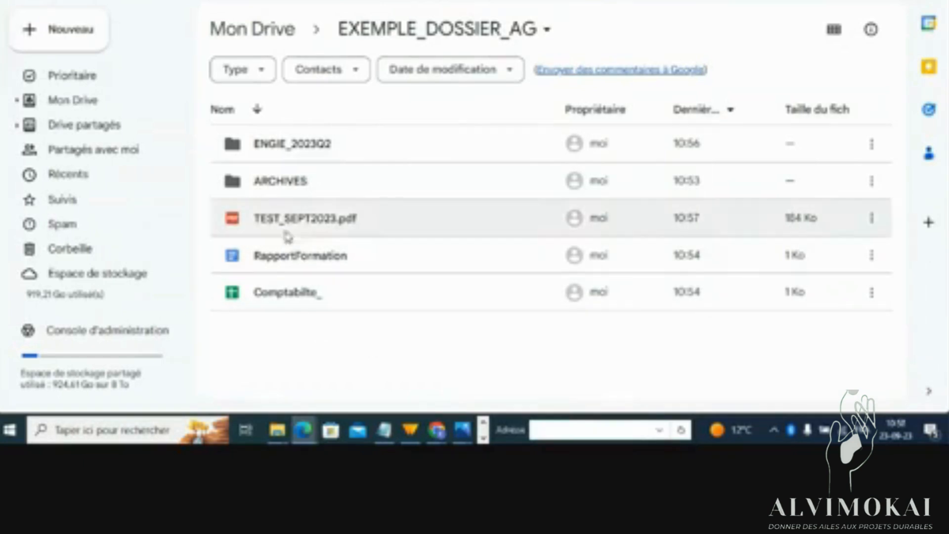
Rename the Comptabilte_ spreadsheet with FACTURE, the person's first name and 2023_09_23 joined by underscores, and clear the selection
{"action": "right_click", "coordinate": [282, 296]}
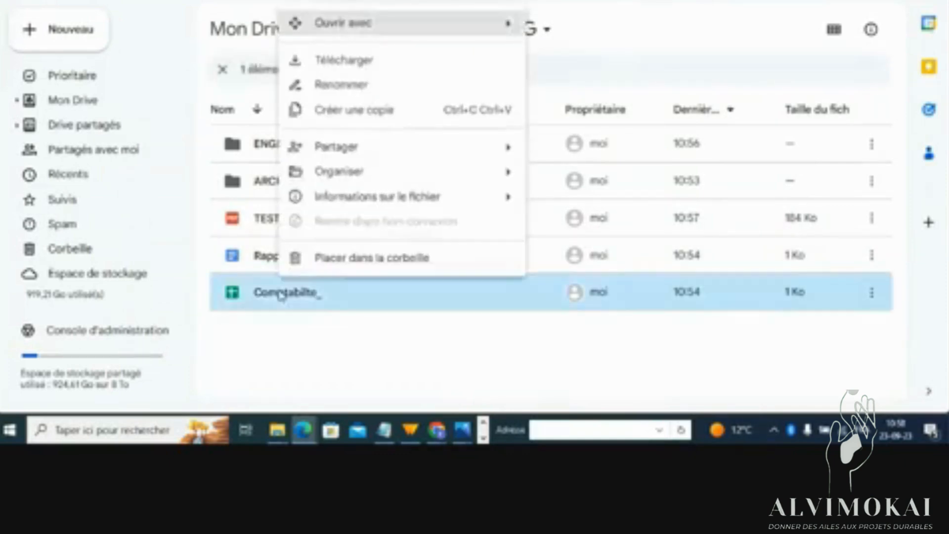
{"action": "left_click", "coordinate": [351, 85]}
{"action": "type", "text": "FACTU"}
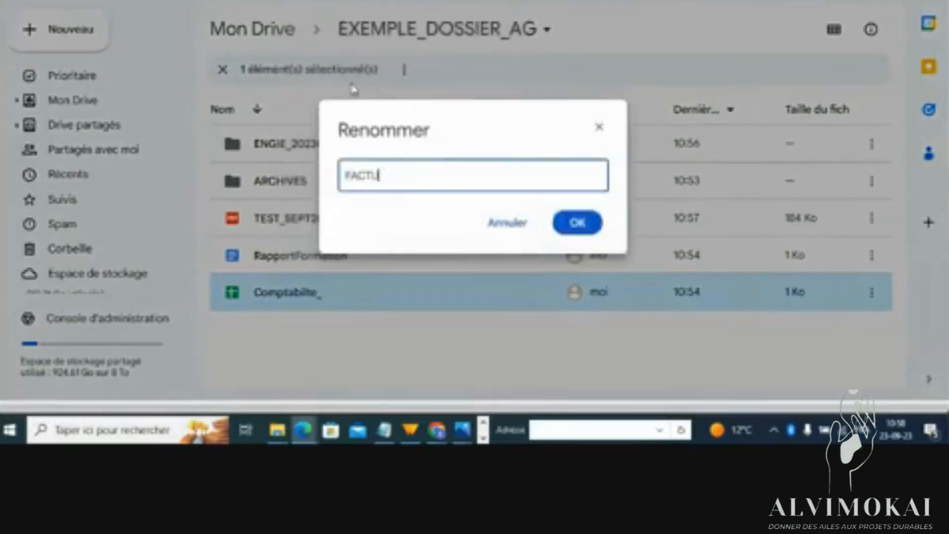
{"action": "type", "text": "RE_SAND"}
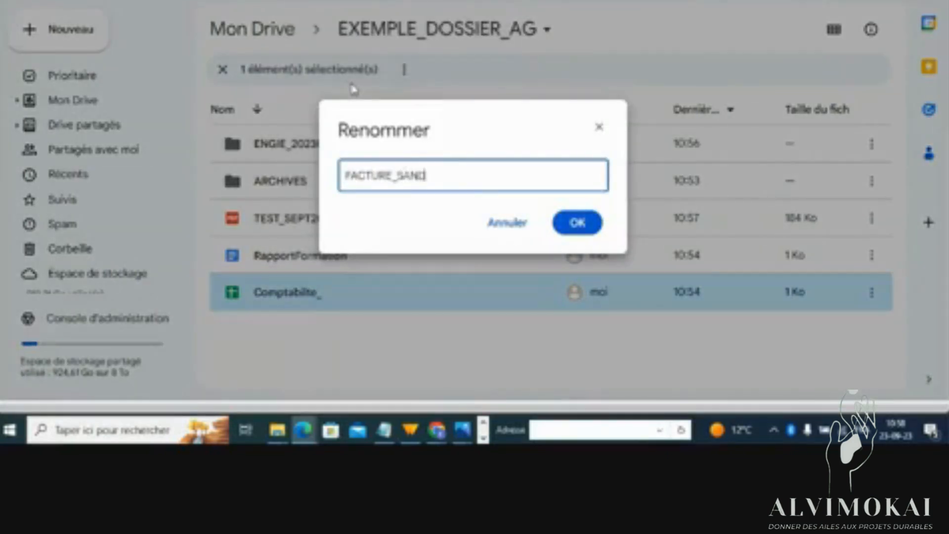
{"action": "type", "text": "RA_2023_09_23"}
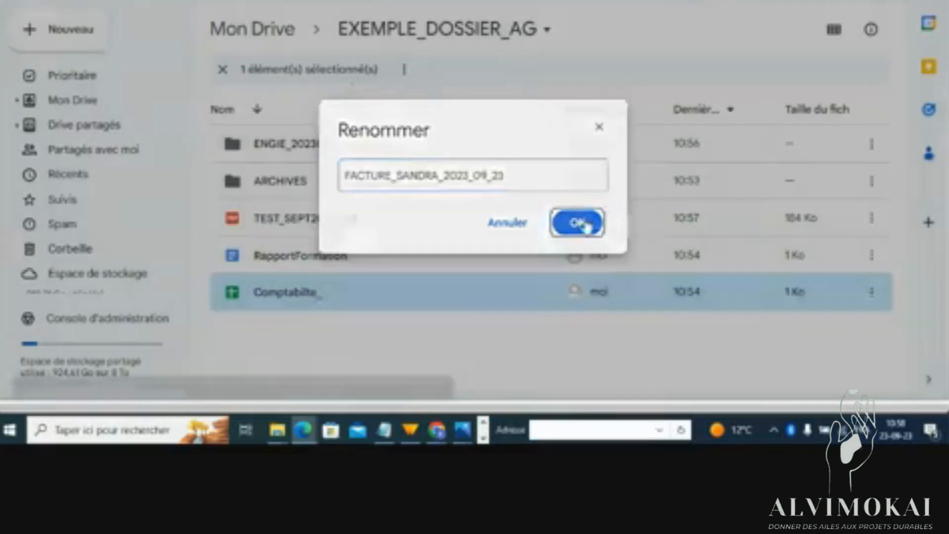
{"action": "left_click", "coordinate": [569, 222]}
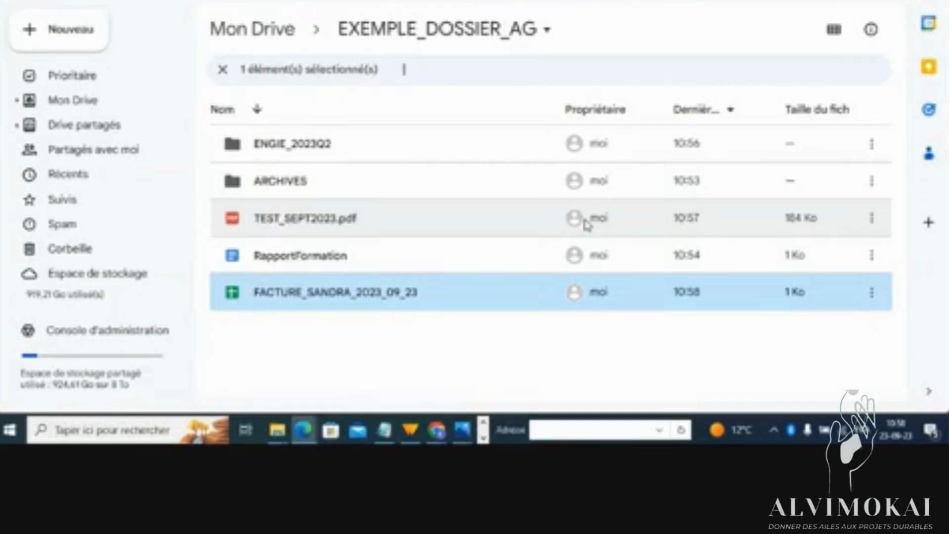
{"action": "left_click", "coordinate": [587, 224]}
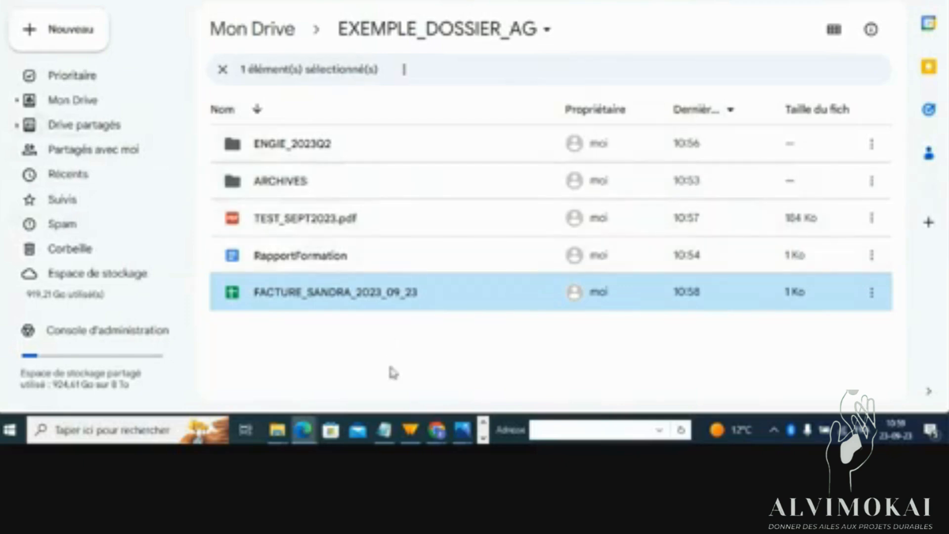
{"action": "left_click", "coordinate": [414, 372]}
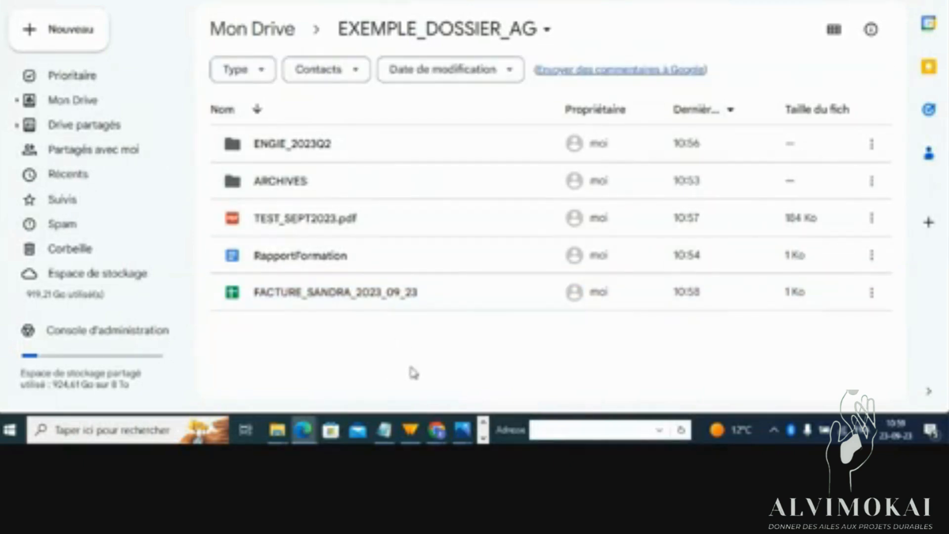